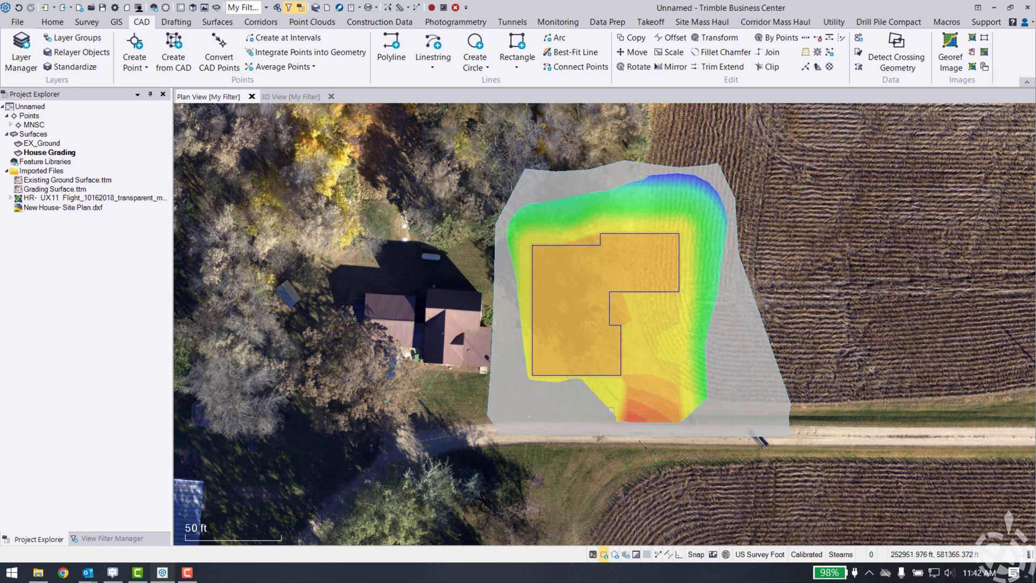
- Examine the House Grading and EX_Ground surfaces over the aerial image in the plan view, highlighting the existing ground surface
scroll(597, 416, up, 3)
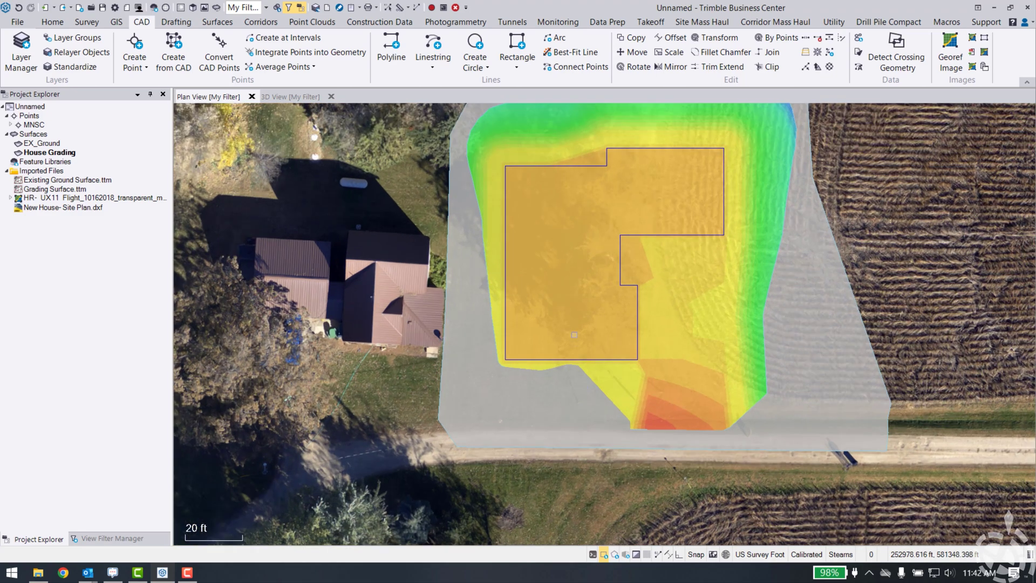
drag(582, 313, 589, 380)
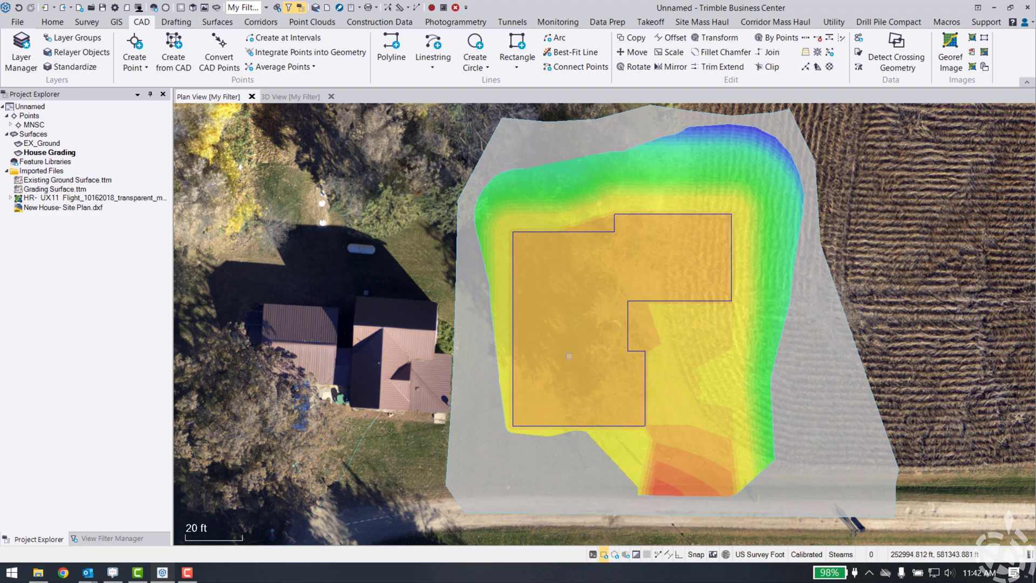
scroll(434, 313, down, 2)
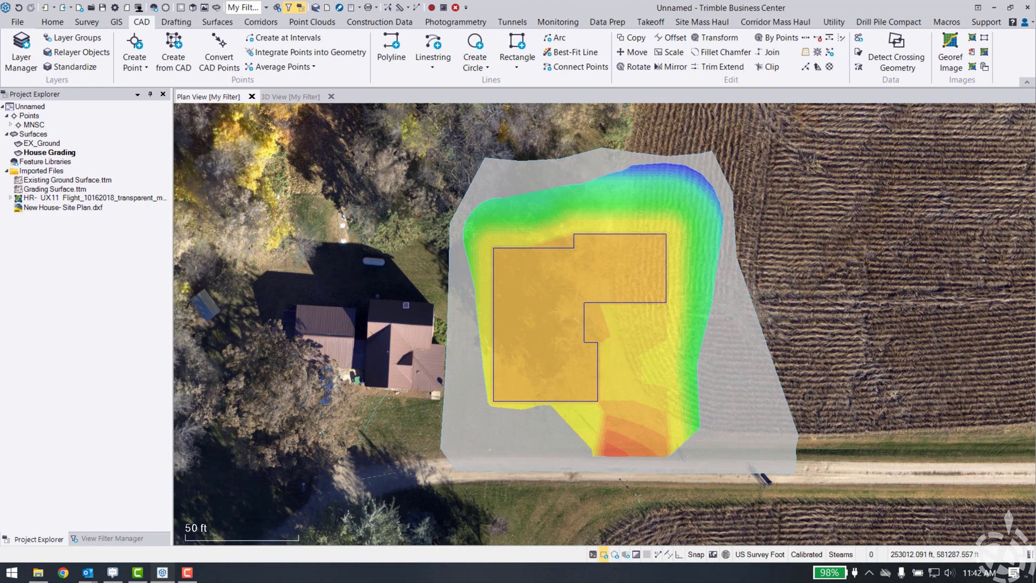
scroll(426, 341, up, 2)
scroll(496, 355, down, 1)
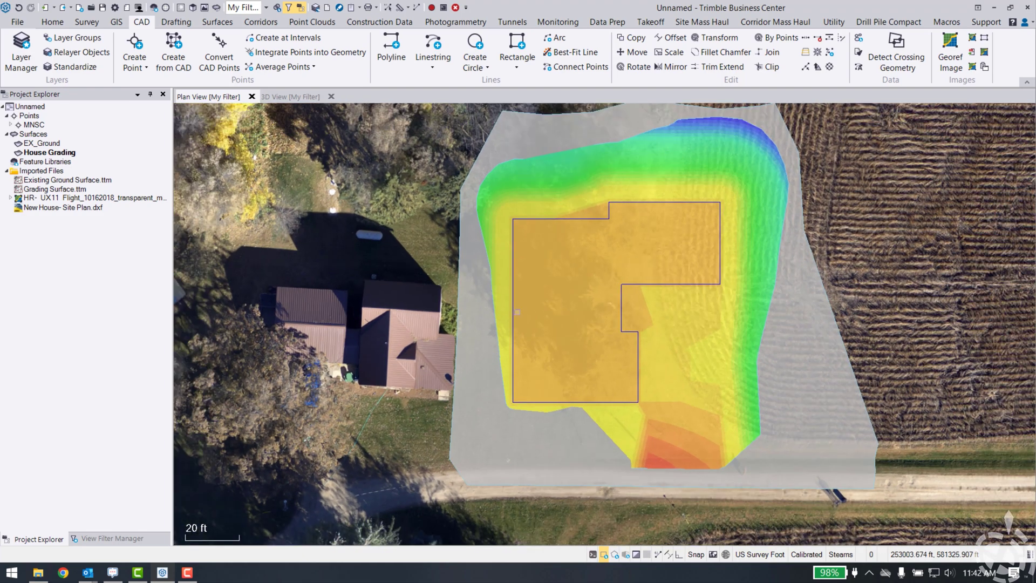
drag(518, 314, 511, 333)
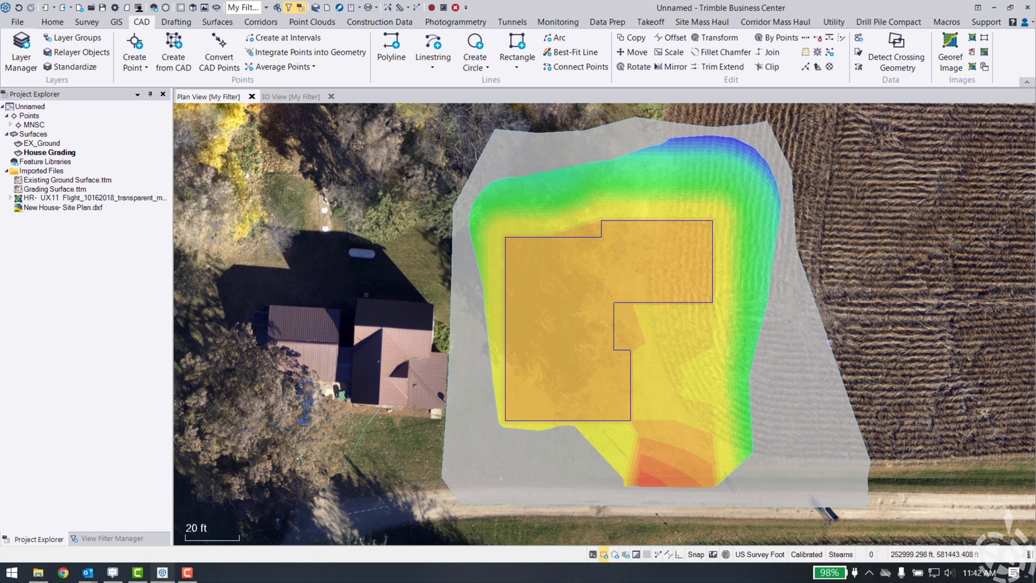
click(829, 343)
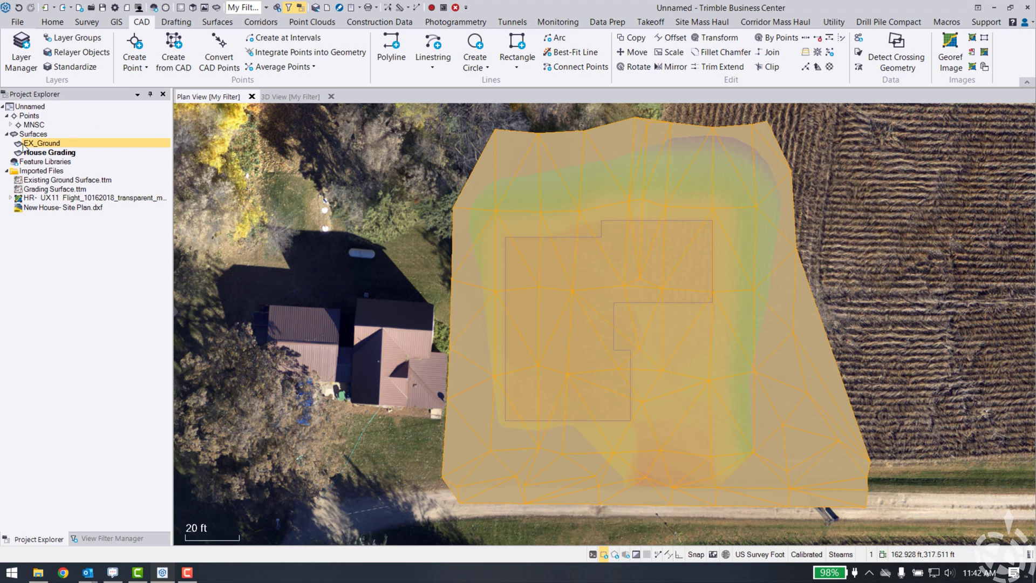
click(853, 227)
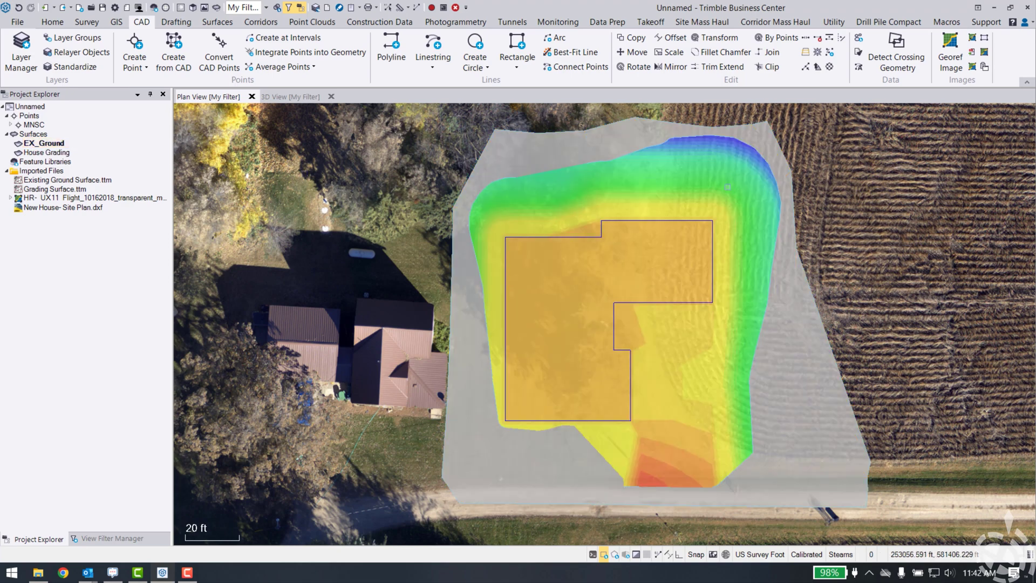
click(780, 216)
key(Escape)
- Examine the house grading surface and the HOUSE linestring from several angles in the 3D view
click(290, 96)
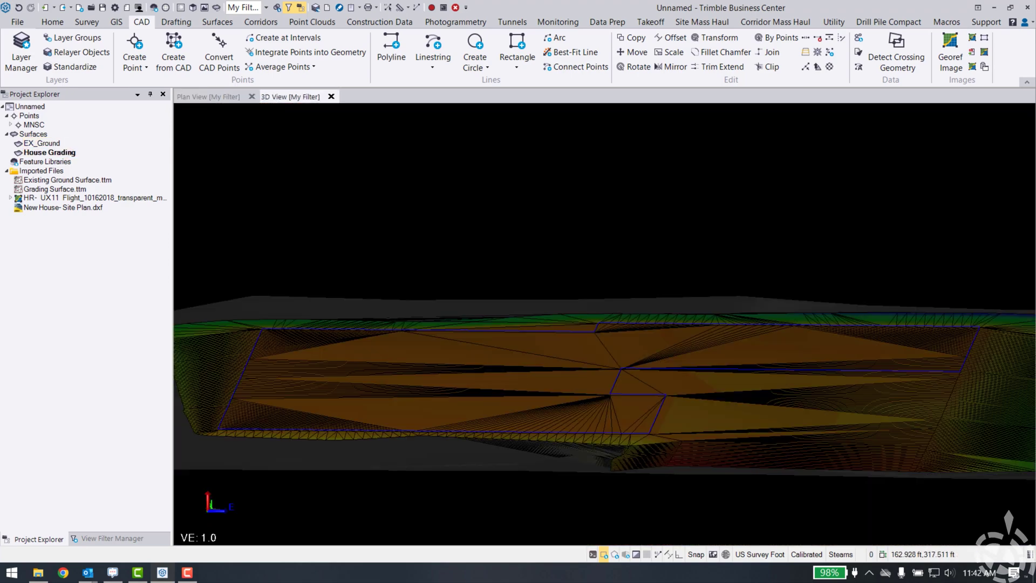
scroll(474, 271, down, 2)
drag(474, 270, 460, 347)
scroll(603, 289, down, 2)
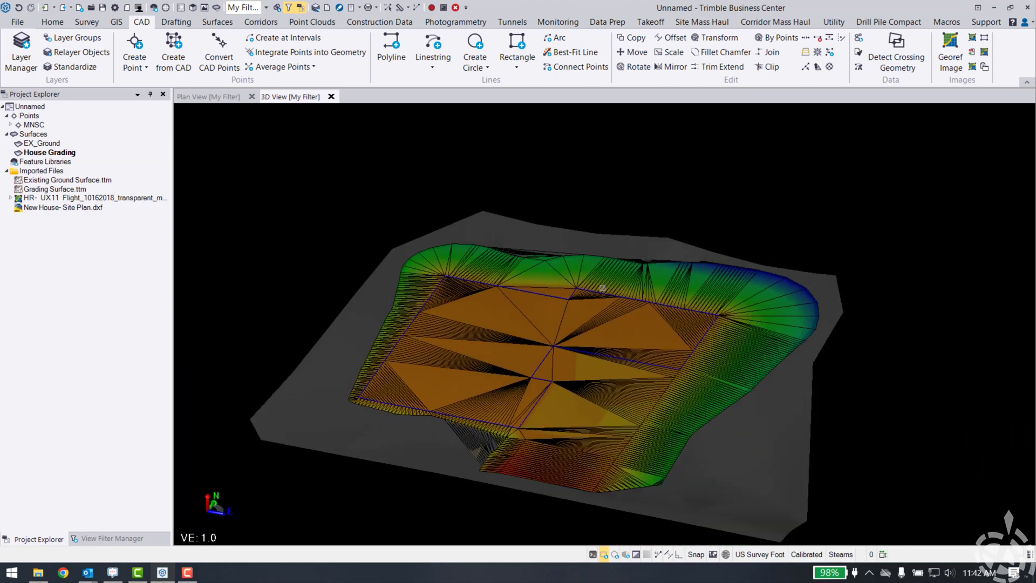
scroll(541, 376, up, 3)
click(548, 366)
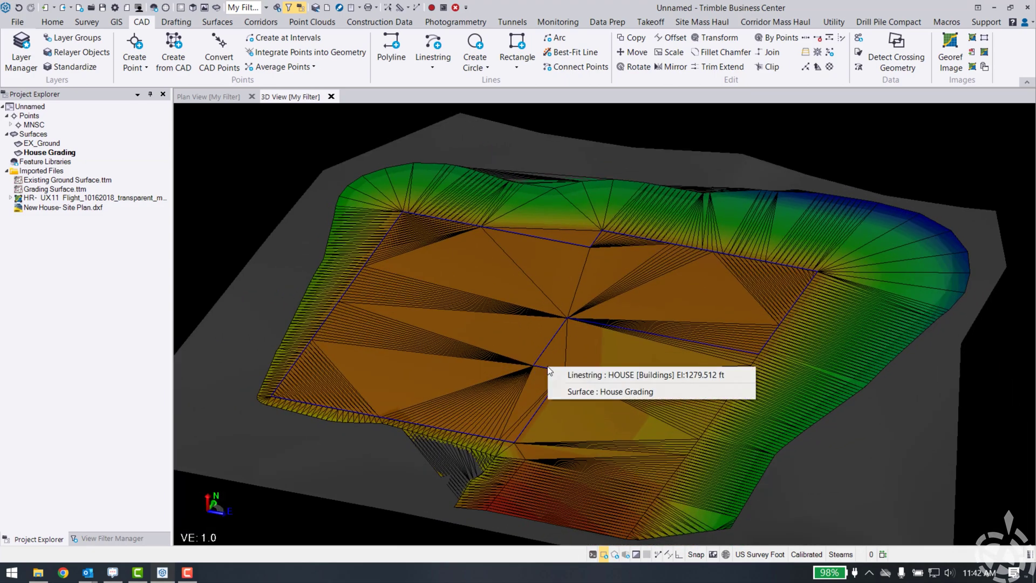
click(580, 376)
click(991, 435)
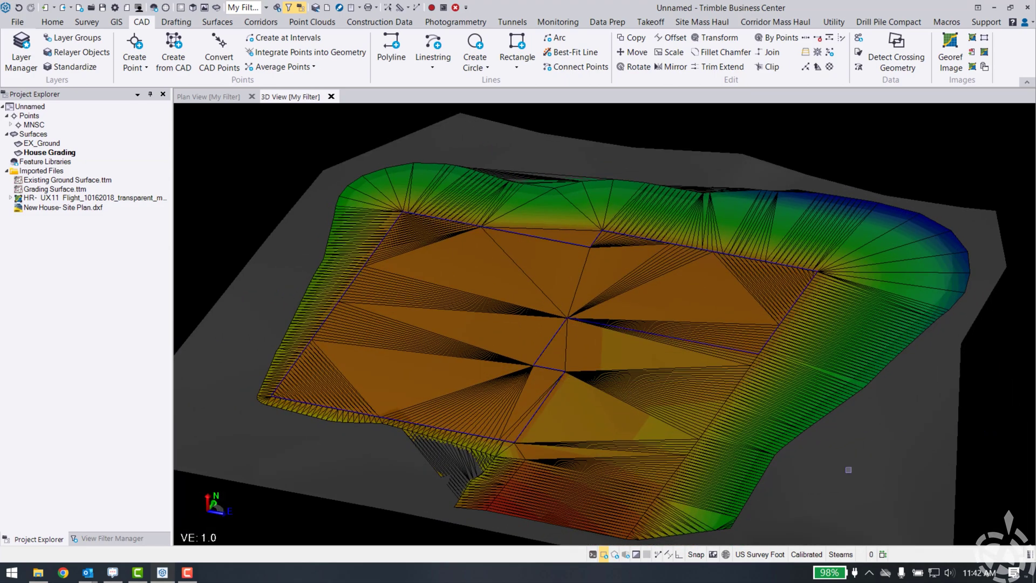
drag(849, 469, 825, 471)
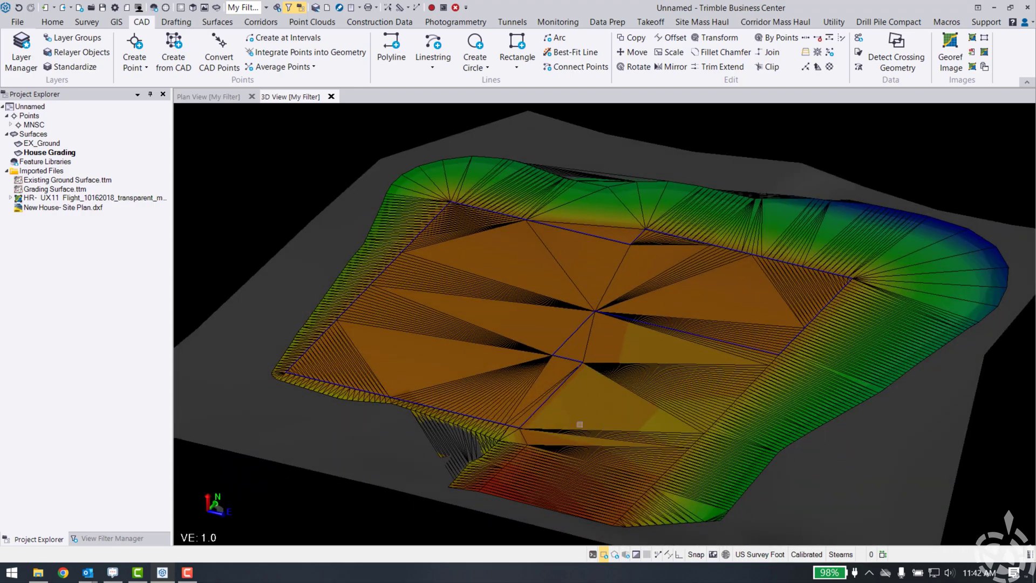
drag(559, 423, 642, 430)
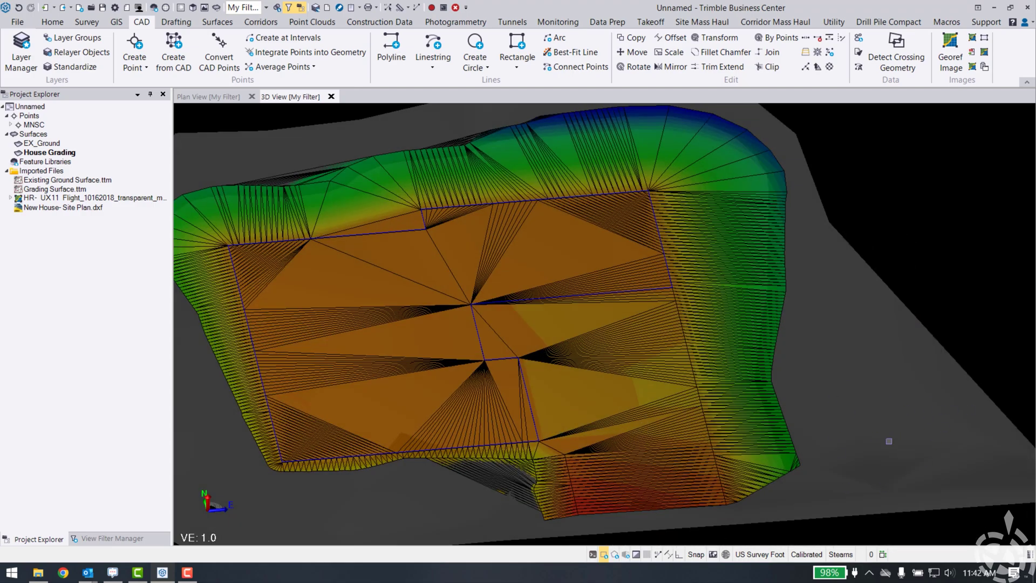
- Return to the plan view and import Locate.jxl and WP Utilities.fxl from the New folder in File Explorer
click(204, 97)
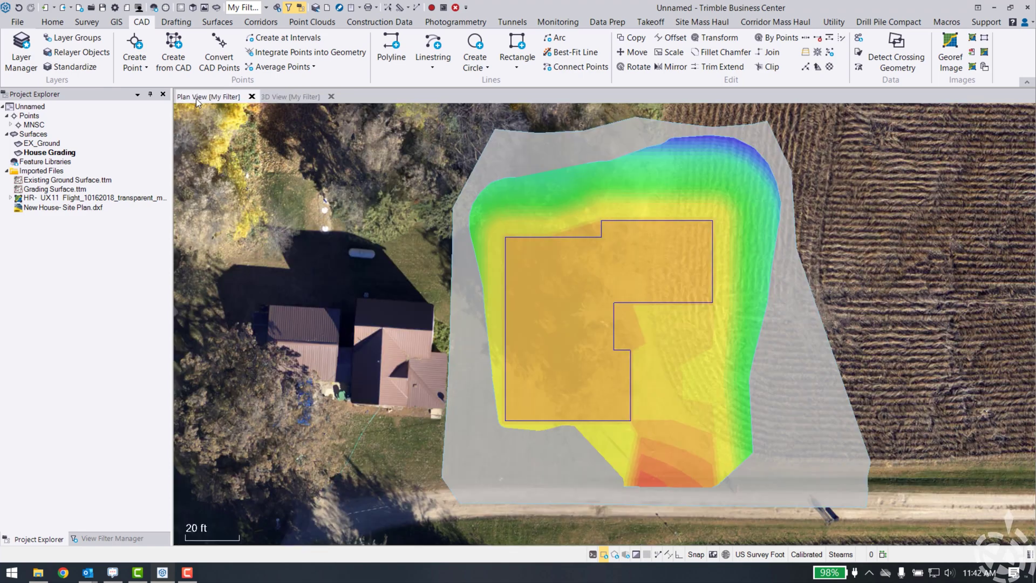
click(38, 572)
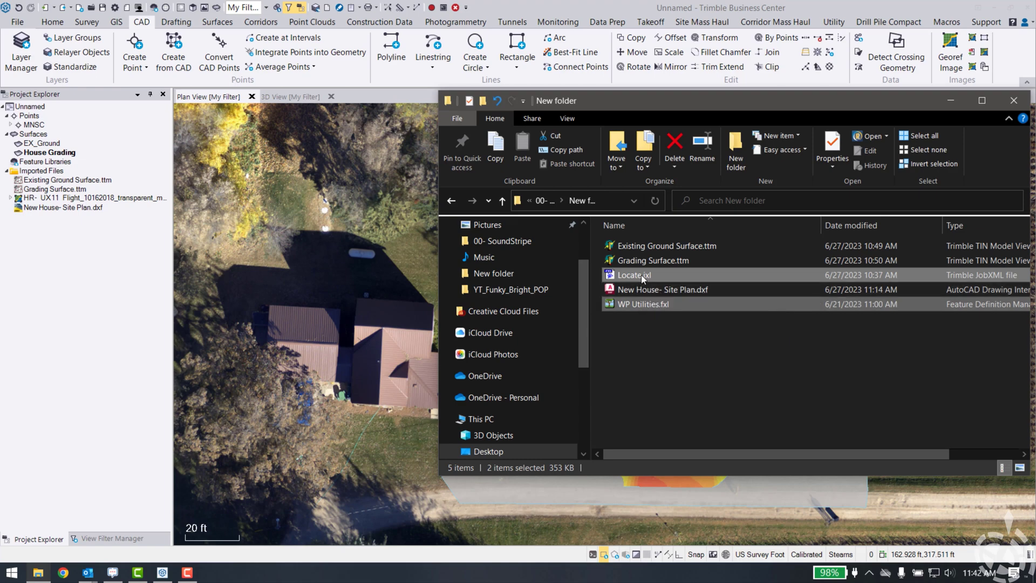
drag(643, 277, 315, 267)
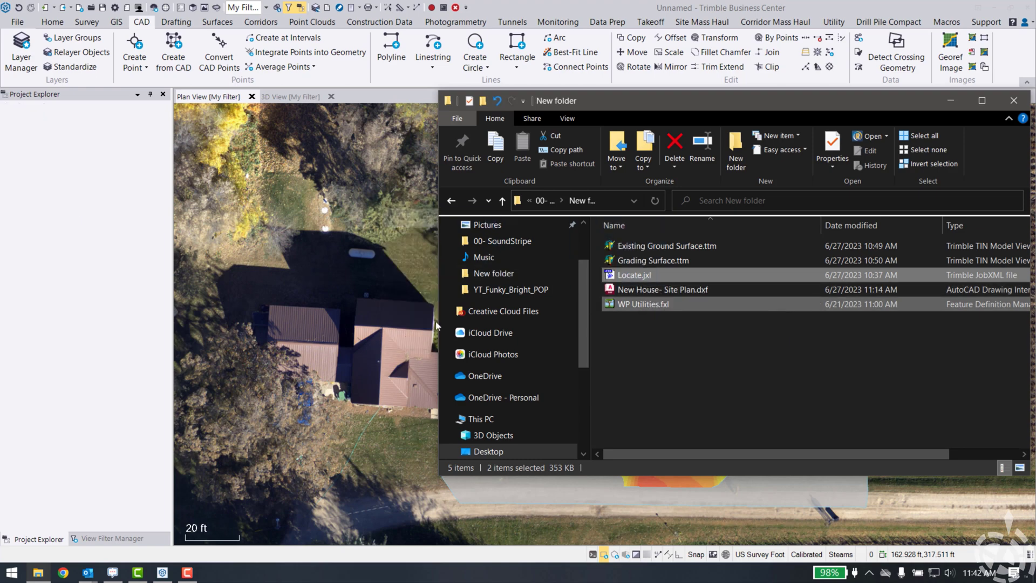
click(948, 106)
- Examine the imported locate points in plan, and compare points such as 201 and 201_GND against the ground surface in 3D
scroll(1011, 389, up, 15)
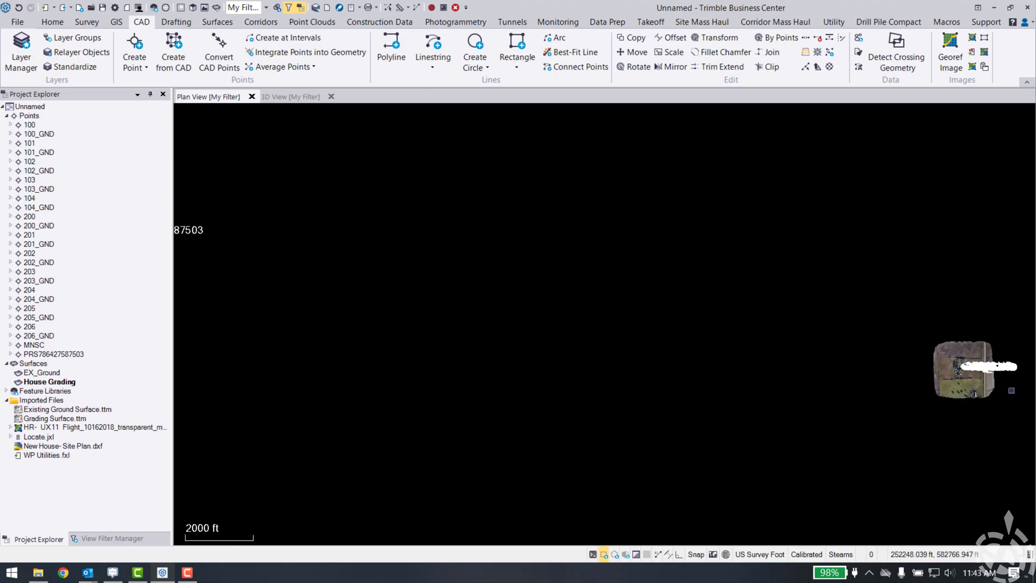
scroll(956, 370, up, 5)
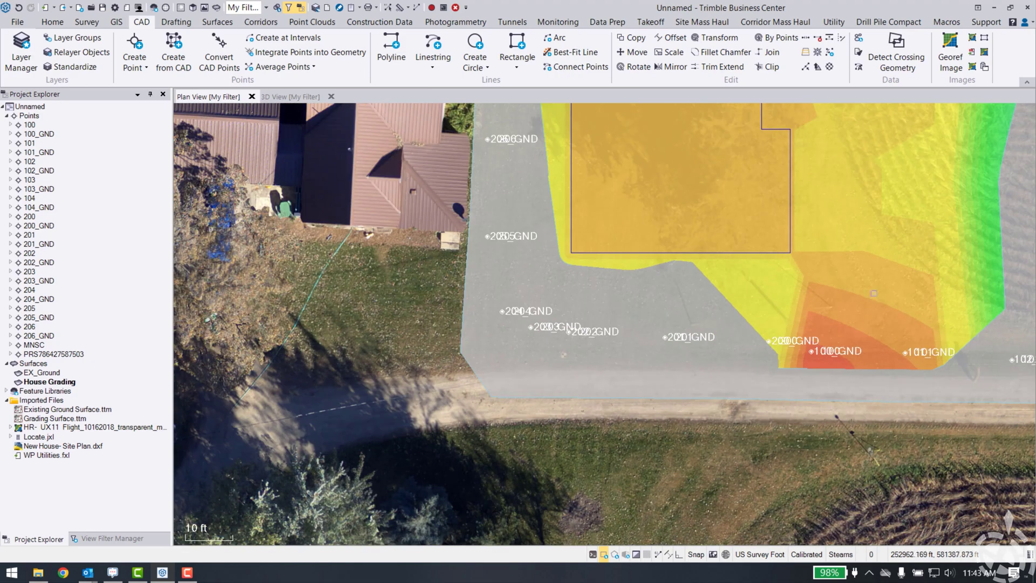
drag(649, 201, 547, 325)
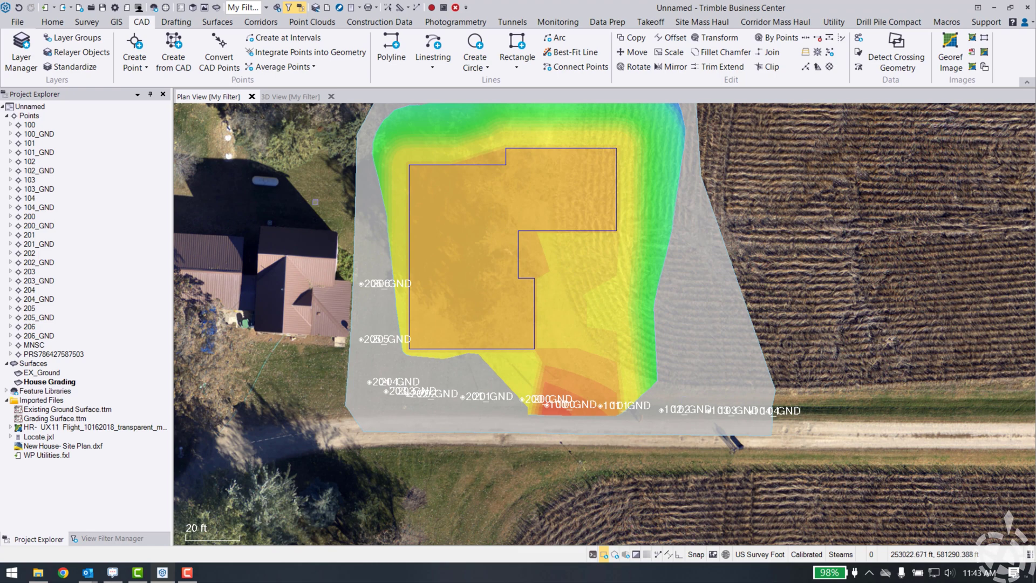
click(291, 97)
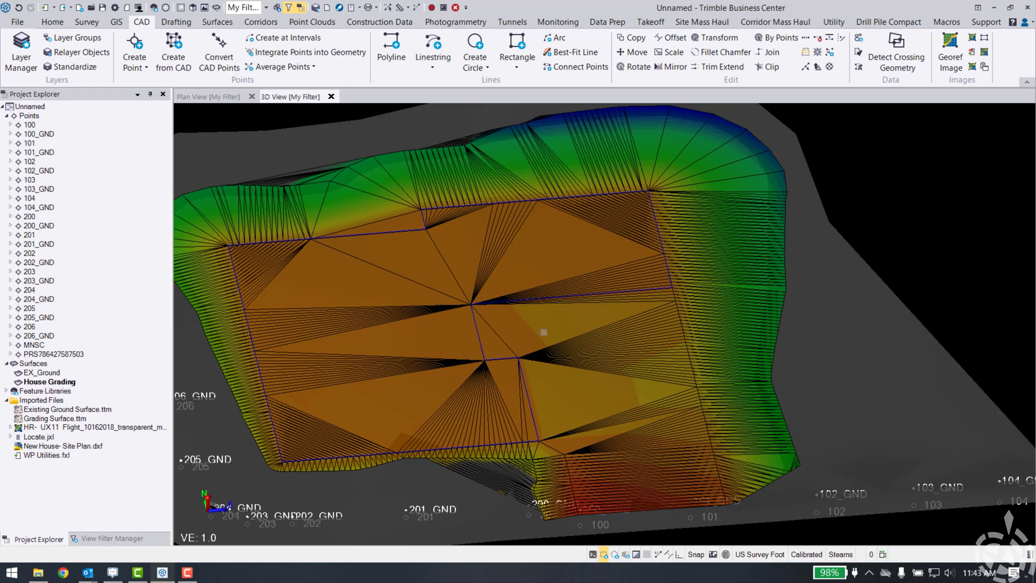
scroll(544, 332, up, 5)
scroll(465, 418, up, 2)
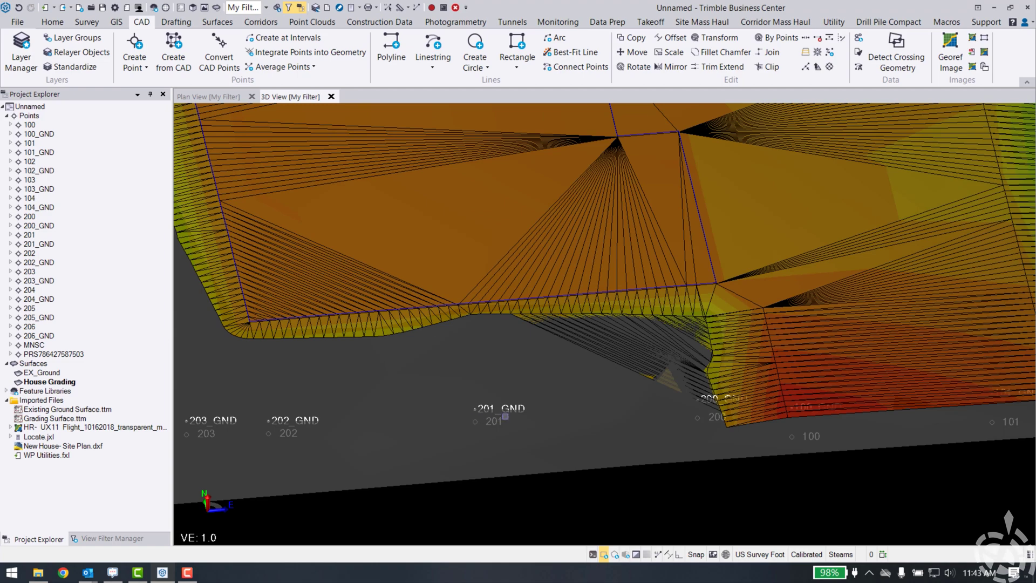
drag(505, 417, 477, 400)
scroll(455, 496, up, 2)
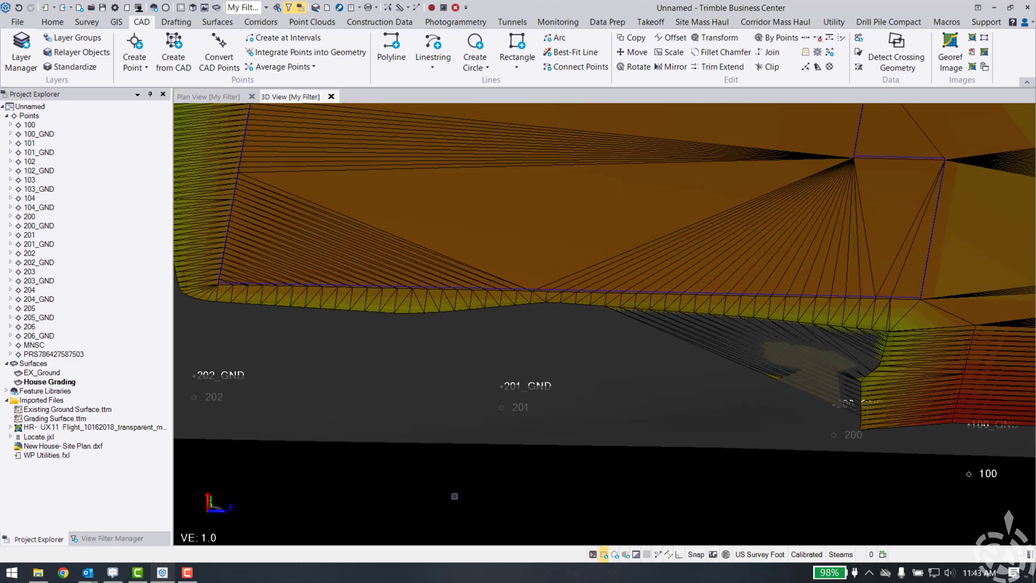
scroll(455, 496, up, 2)
drag(535, 453, 568, 417)
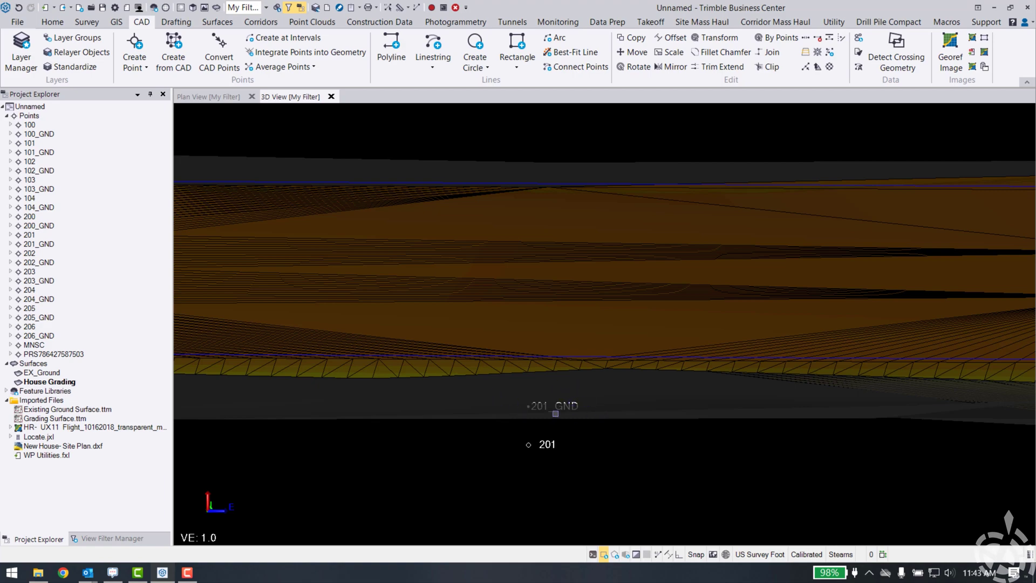
drag(555, 413, 528, 416)
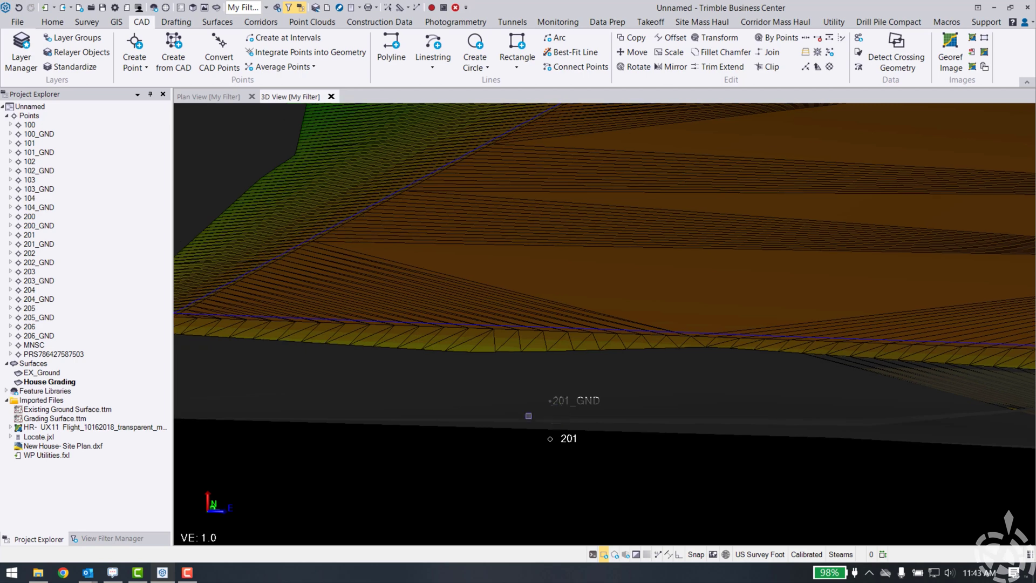
drag(553, 452, 556, 433)
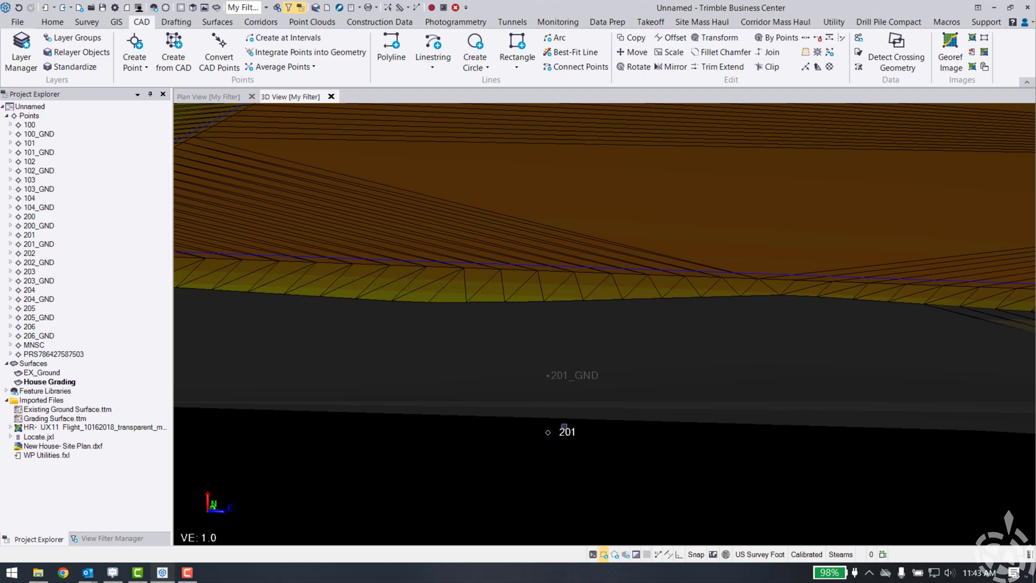
scroll(578, 369, down, 5)
mouse_move(508, 393)
mouse_down()
mouse_move(518, 402)
mouse_move(571, 386)
mouse_move(625, 394)
mouse_move(504, 391)
mouse_move(504, 431)
mouse_move(542, 449)
mouse_up()
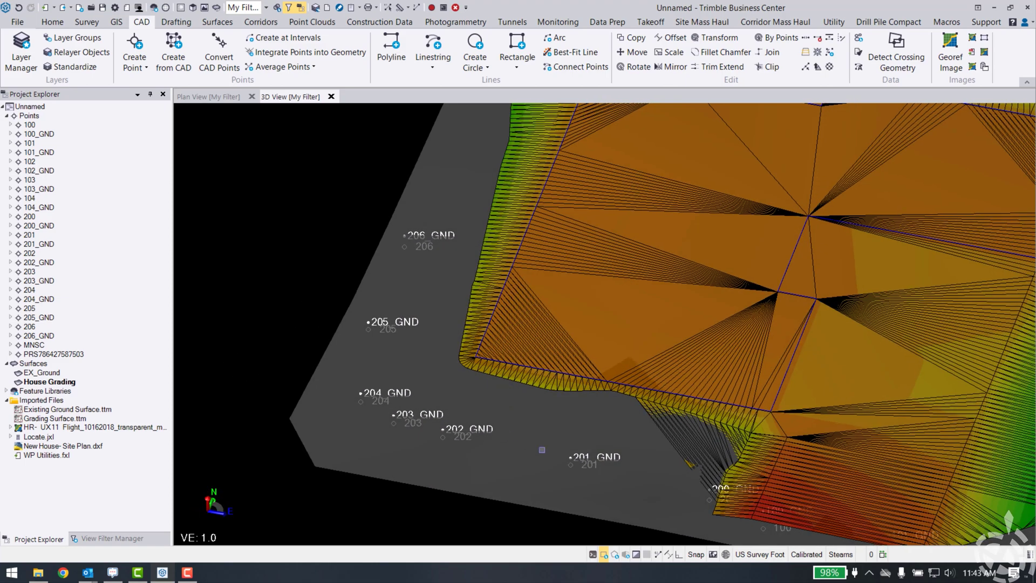
- Return to the plan view and process the feature codes of the Locate.jxl point source
click(209, 97)
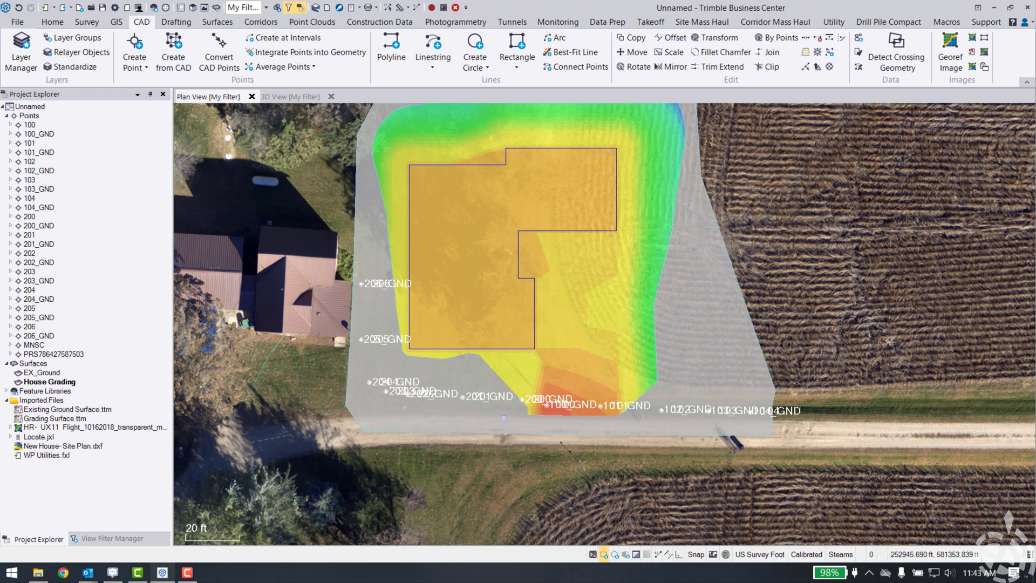
drag(487, 286, 497, 324)
click(89, 24)
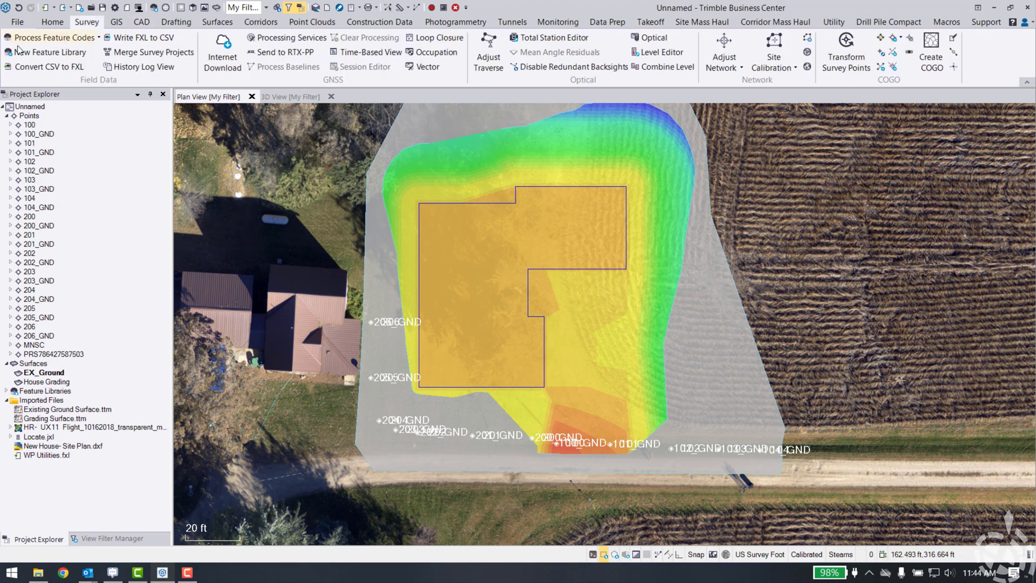
click(39, 38)
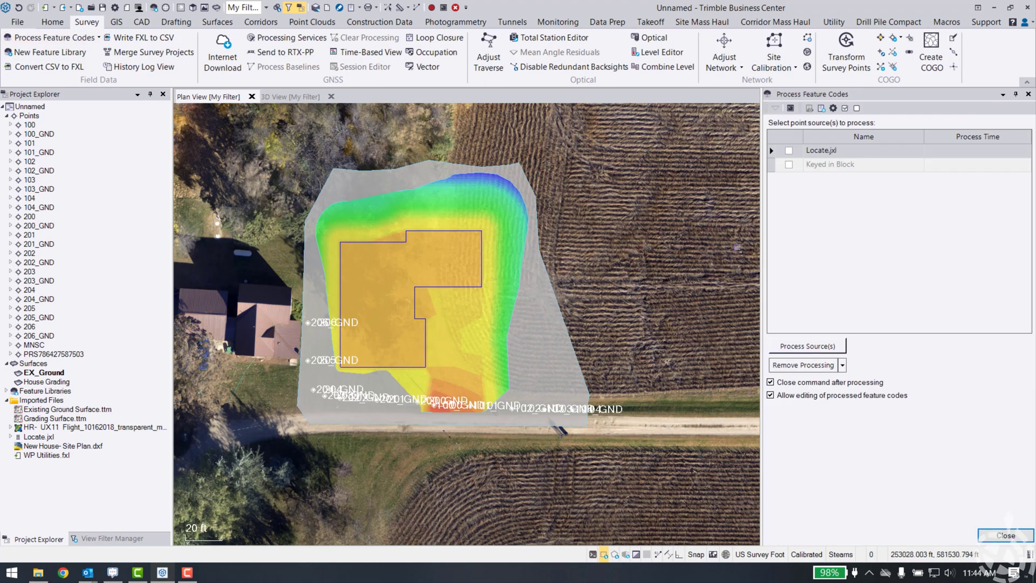
click(789, 151)
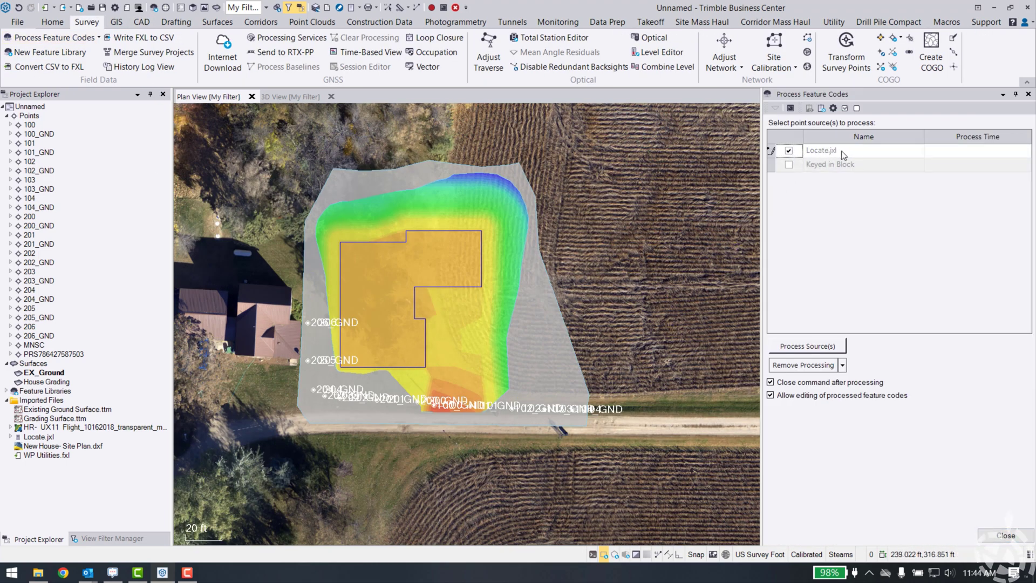
click(810, 347)
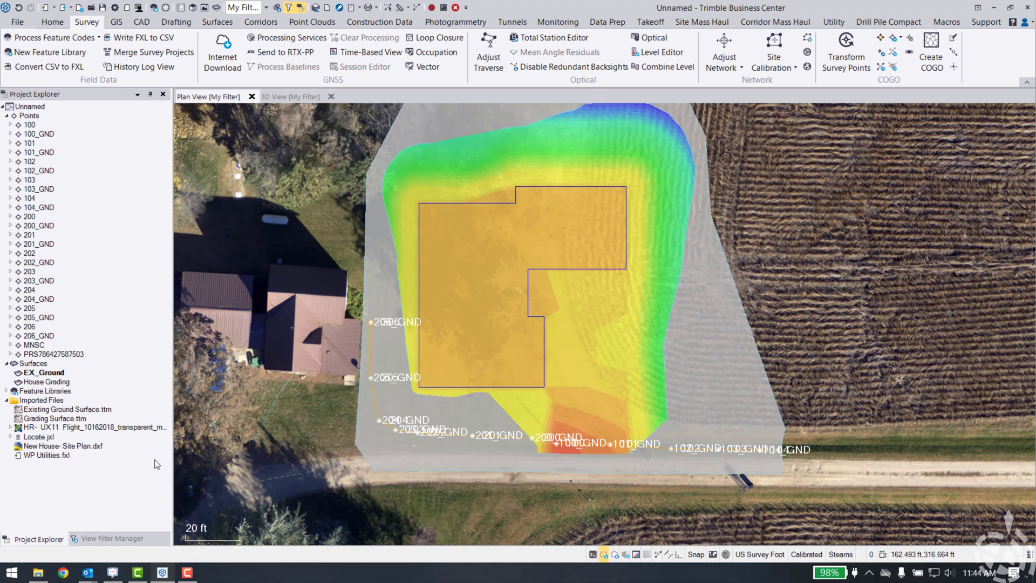
- Hide the point IDs in My Filter and inspect the processed utility lines near the house and road
click(119, 545)
click(9, 431)
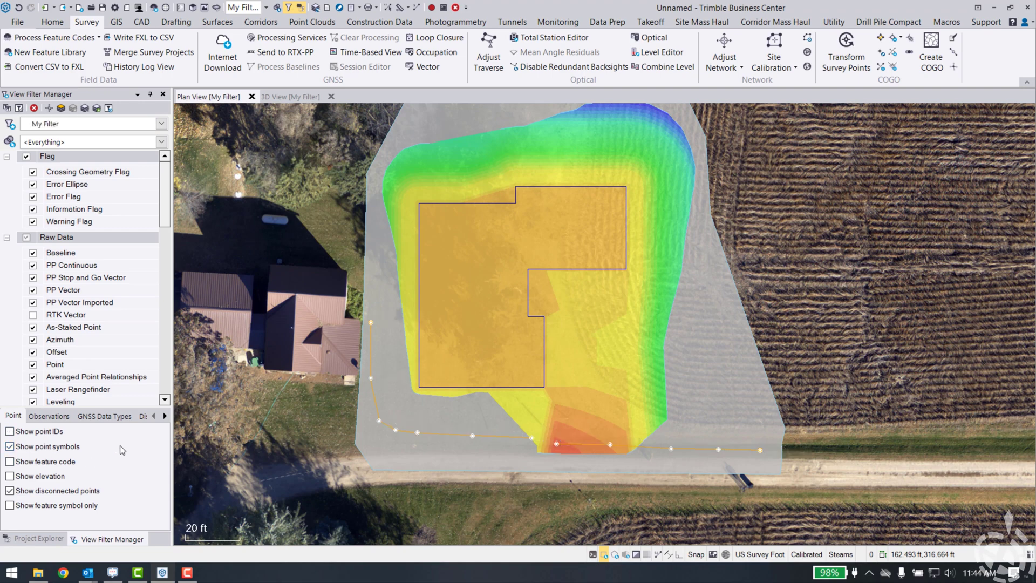
scroll(426, 464, up, 3)
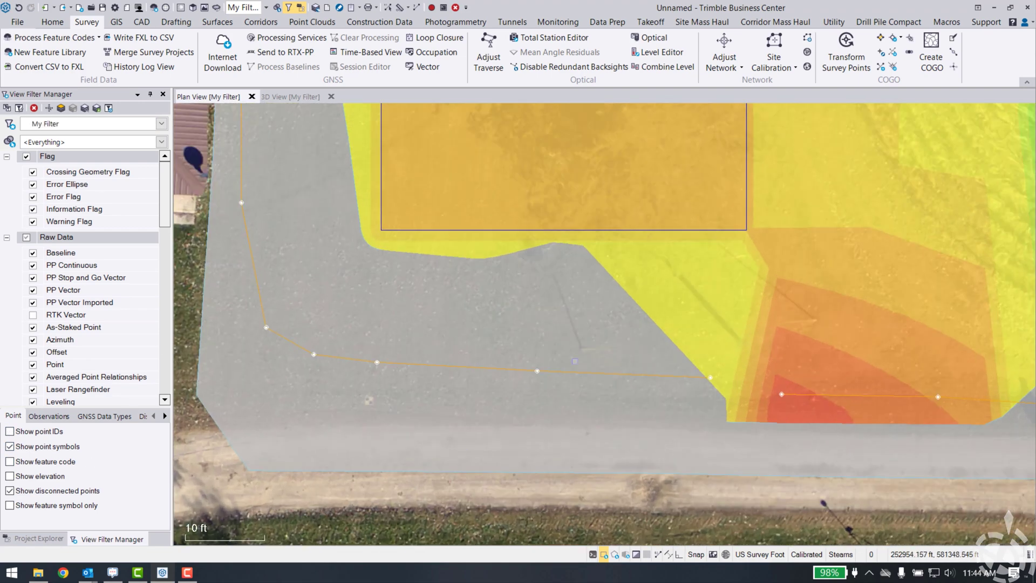
scroll(486, 388, down, 2)
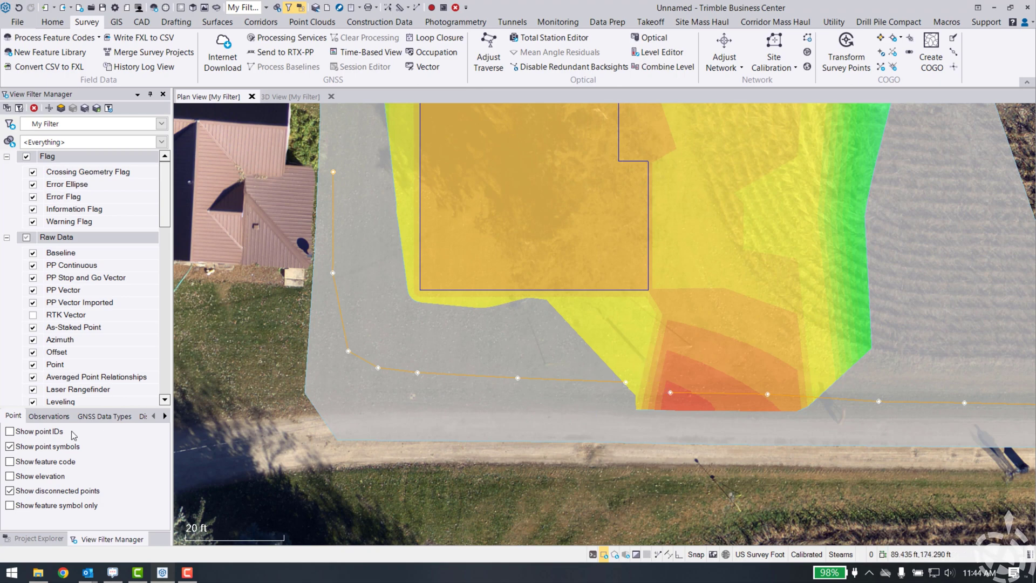
- Hide the EX_Ground surface in My Filter and check the utility line in plan against the aerial image and House Grading surface
scroll(22, 324, down, 10)
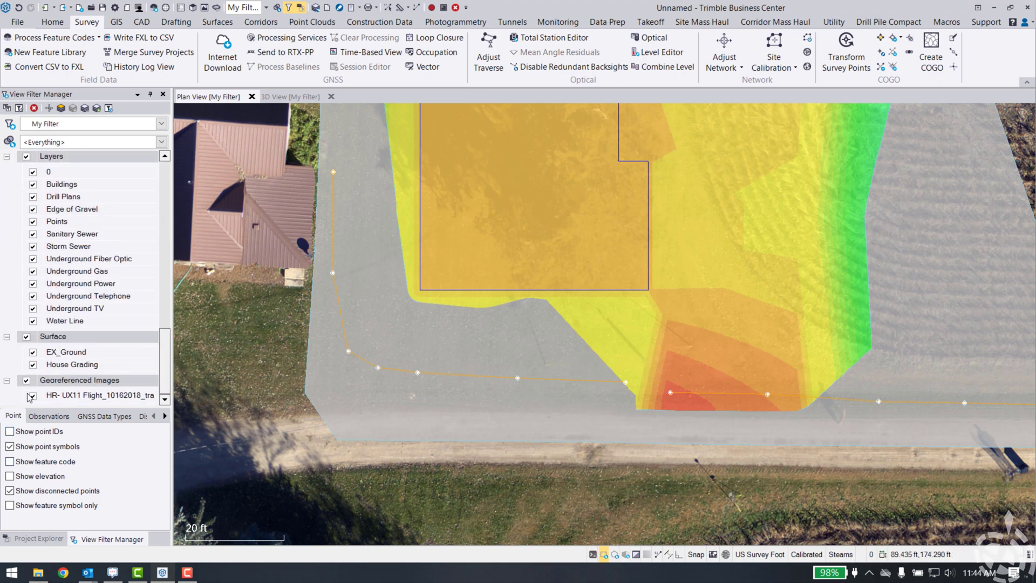
click(33, 353)
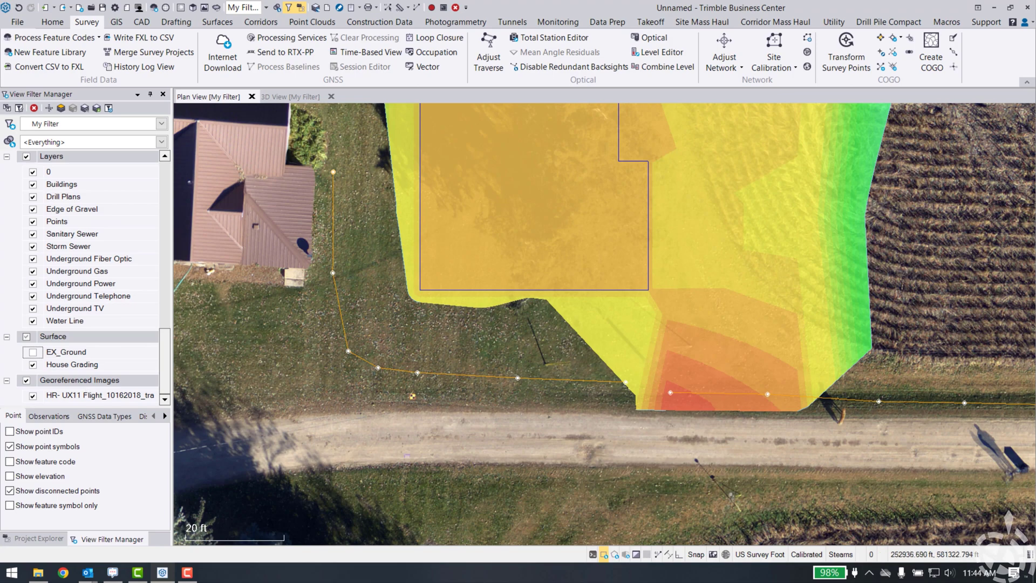
scroll(370, 462, down, 2)
drag(644, 491, 608, 473)
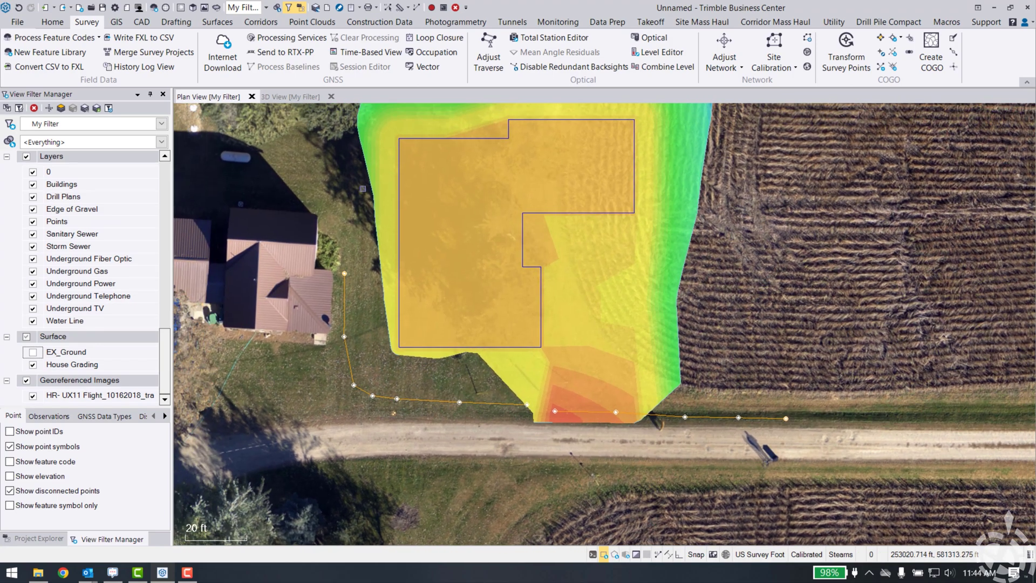
- In the 3D view, show the EX_Ground surface again and examine from the side how deep the utility lines run below it
click(290, 97)
scroll(544, 441, up, 2)
drag(561, 492, 583, 450)
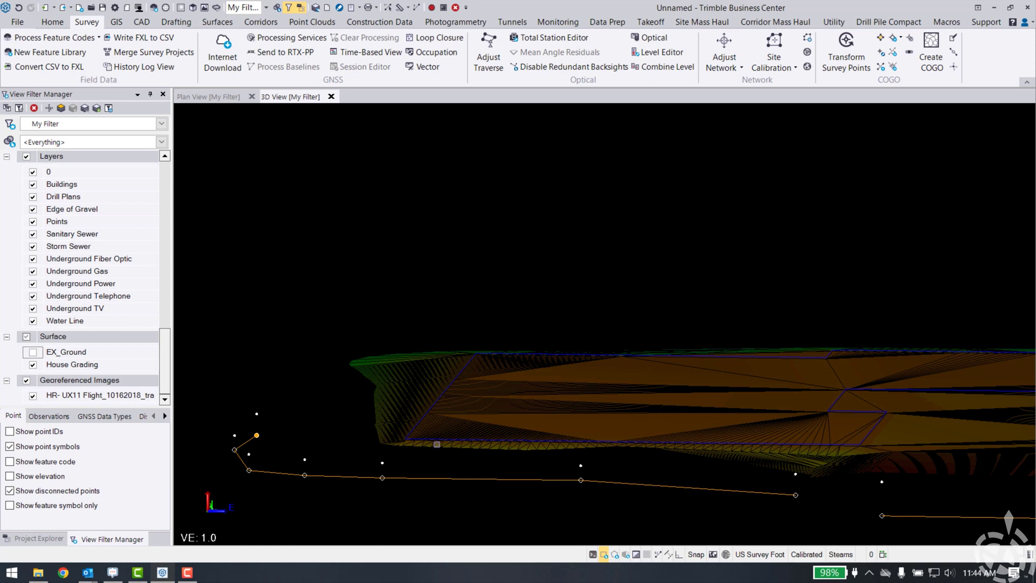
click(33, 352)
drag(514, 475, 529, 383)
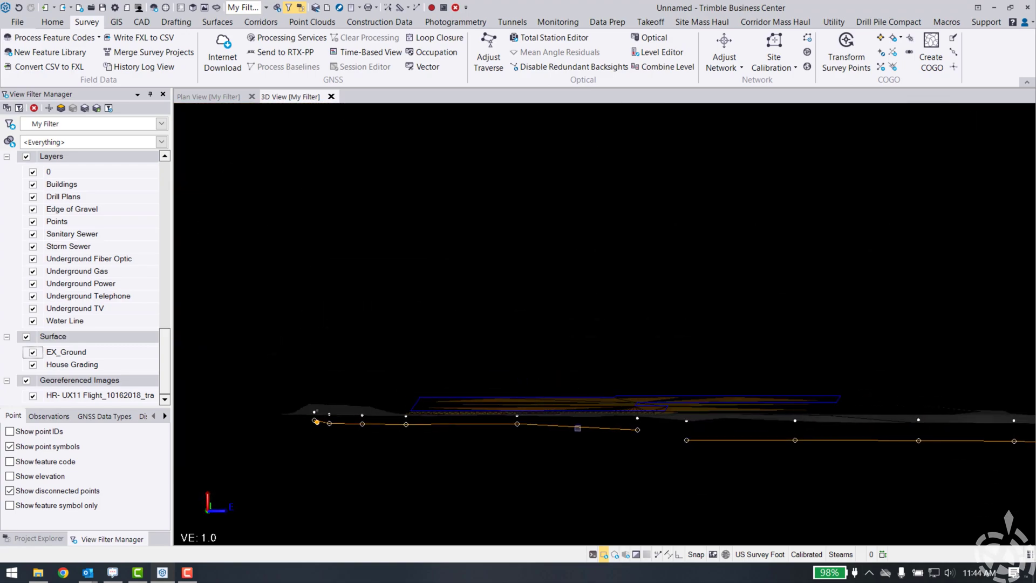
scroll(578, 428, up, 2)
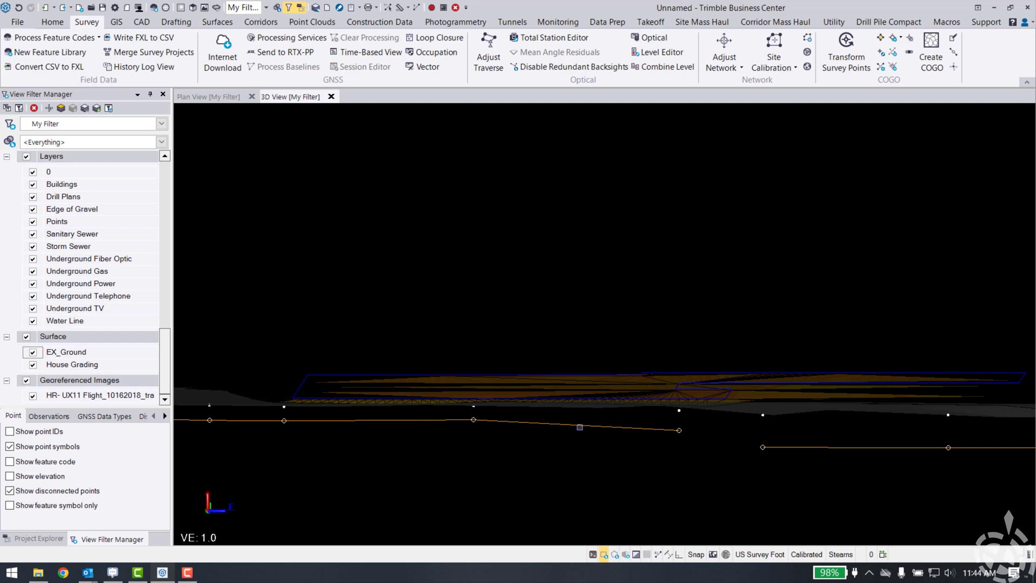
mouse_move(579, 427)
mouse_down()
mouse_move(609, 439)
mouse_move(337, 416)
mouse_move(527, 424)
mouse_up()
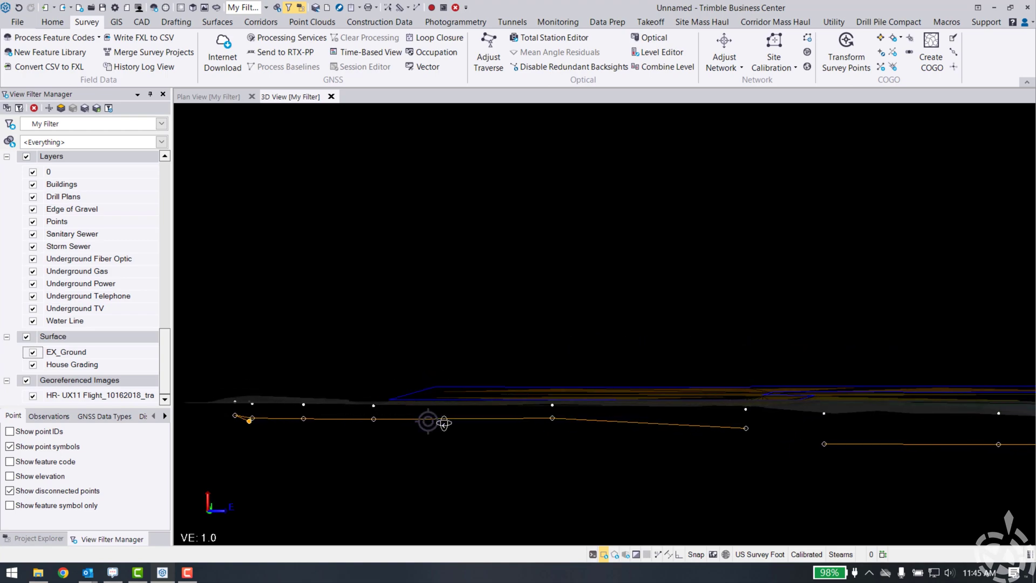
- Examine the utility lines in 3D from above, following them around the house pad and past the driveway part of House Grading
drag(440, 421, 657, 498)
scroll(416, 423, down, 6)
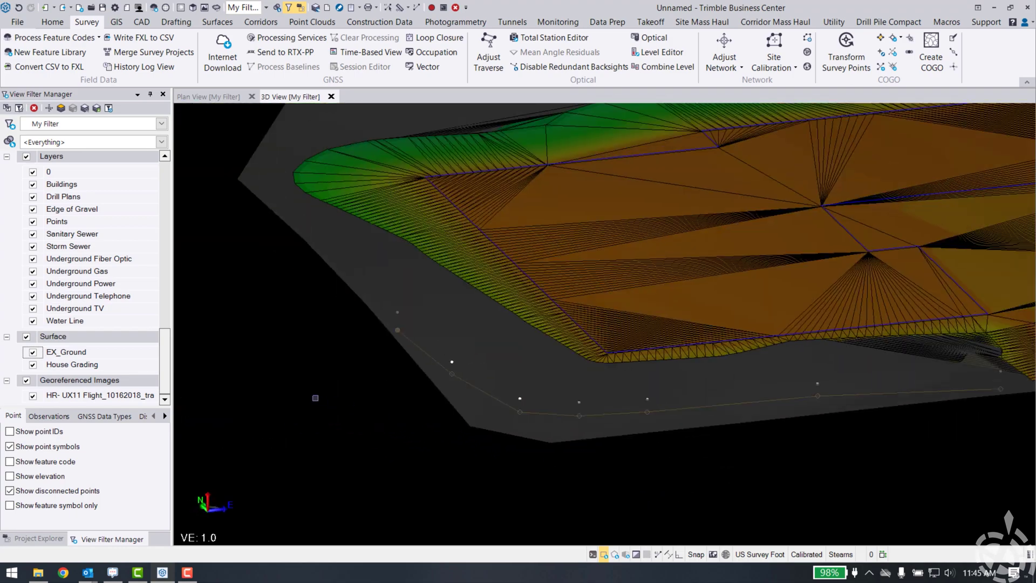
mouse_move(551, 352)
mouse_down()
mouse_move(540, 377)
mouse_move(550, 348)
mouse_move(527, 359)
mouse_move(550, 343)
mouse_up()
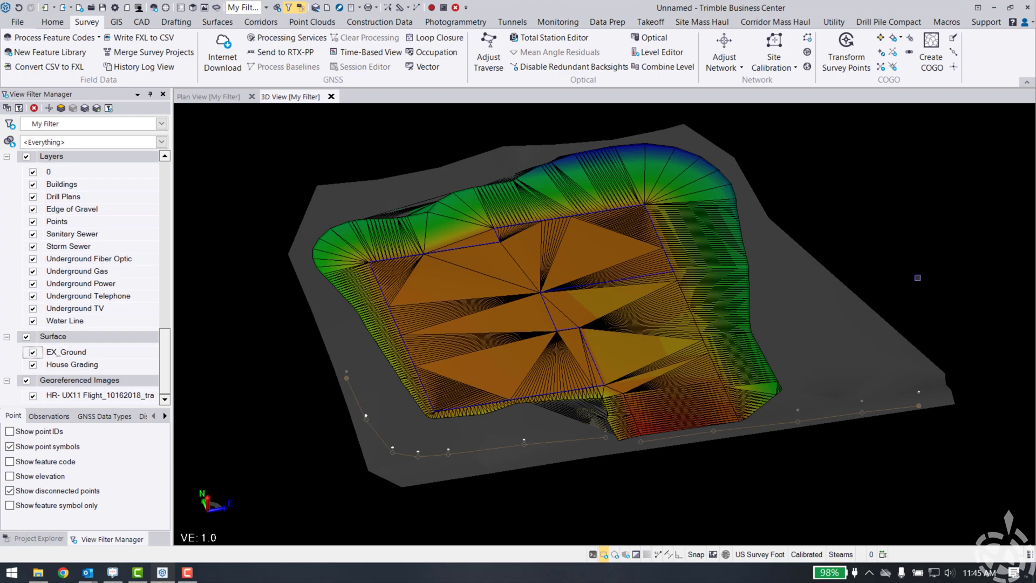
drag(859, 353, 752, 404)
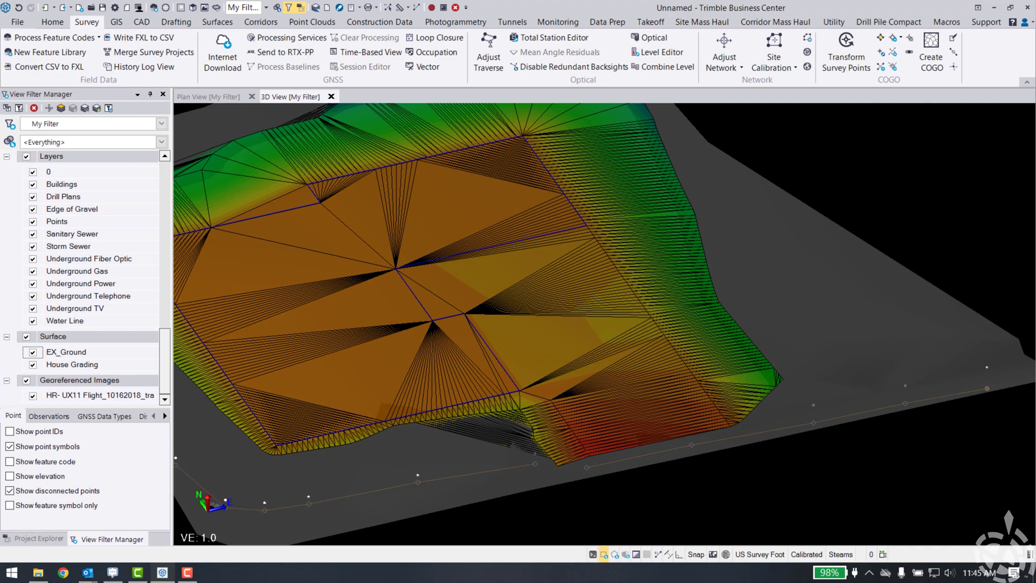